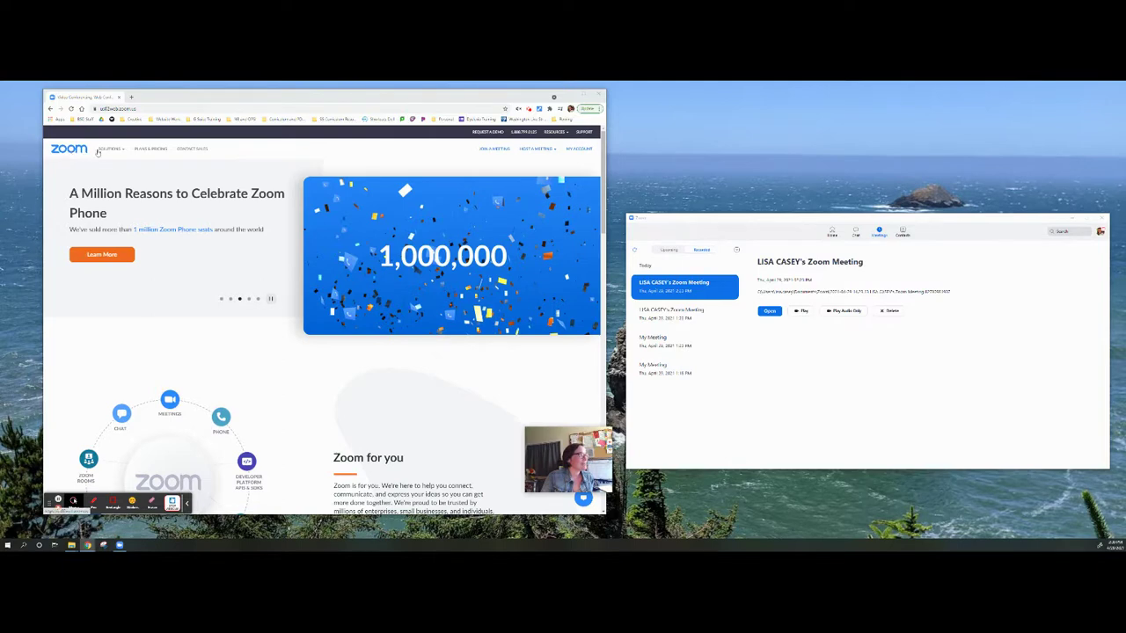
Step: Open the signed-in account's Profile page from the zoom.us home page via My Account
left_click_drag(301, 97, 307, 92)
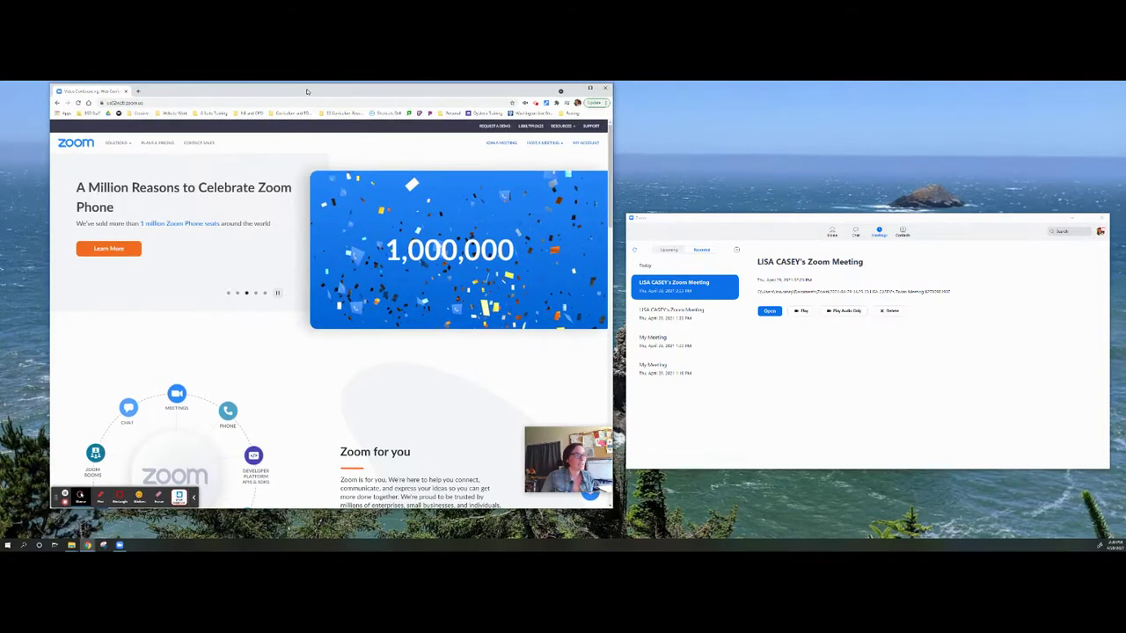
left_click(790, 220)
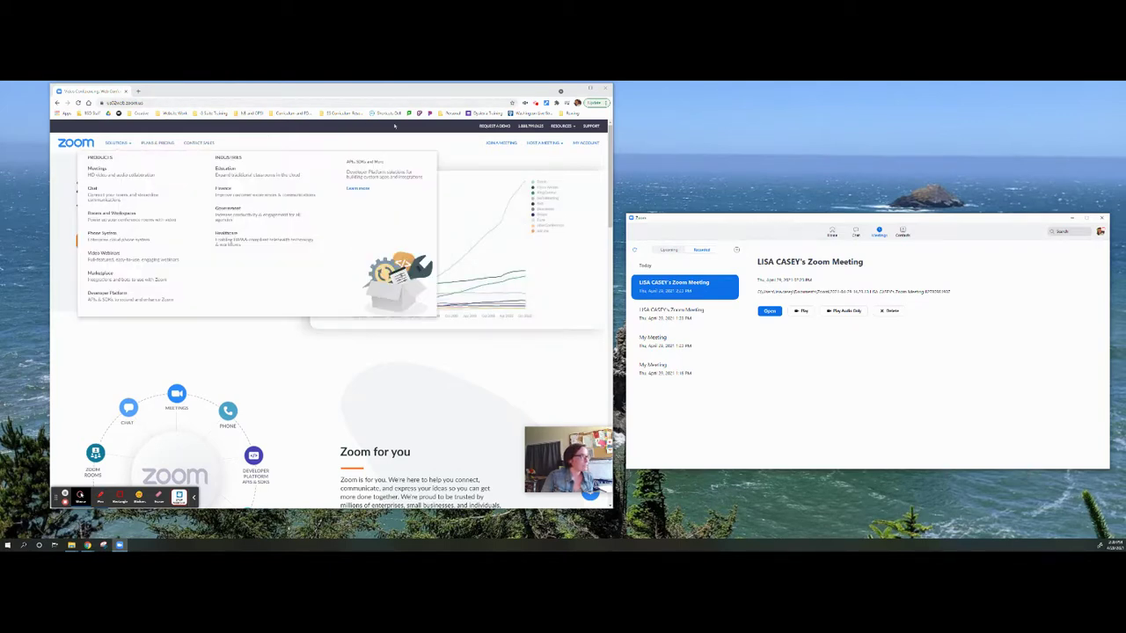
mouse_move(561, 126)
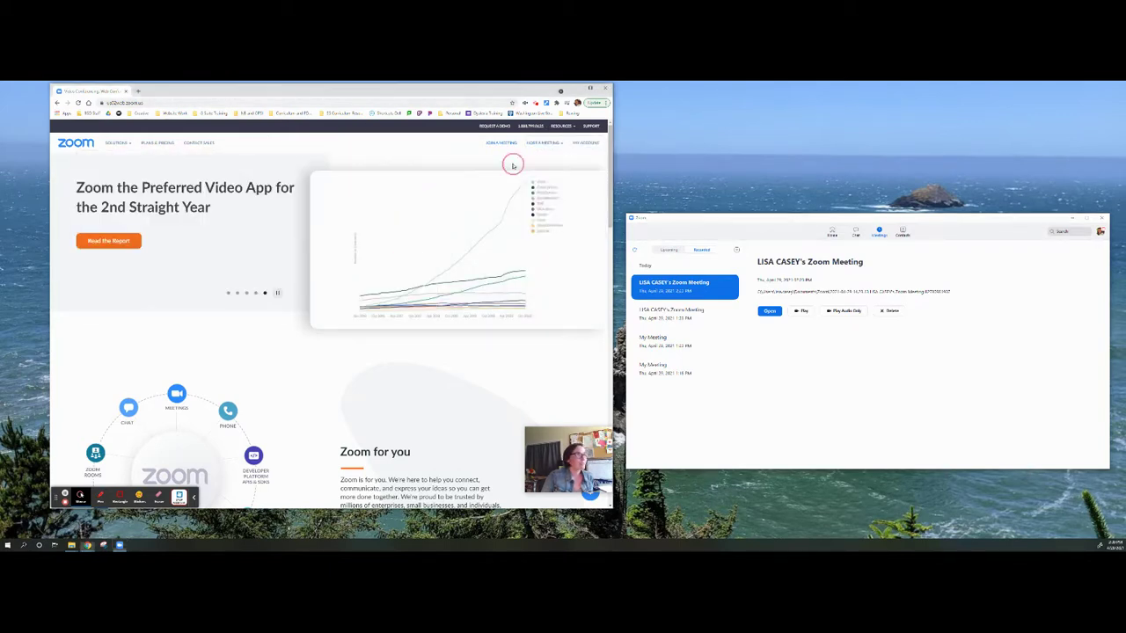
left_click(587, 144)
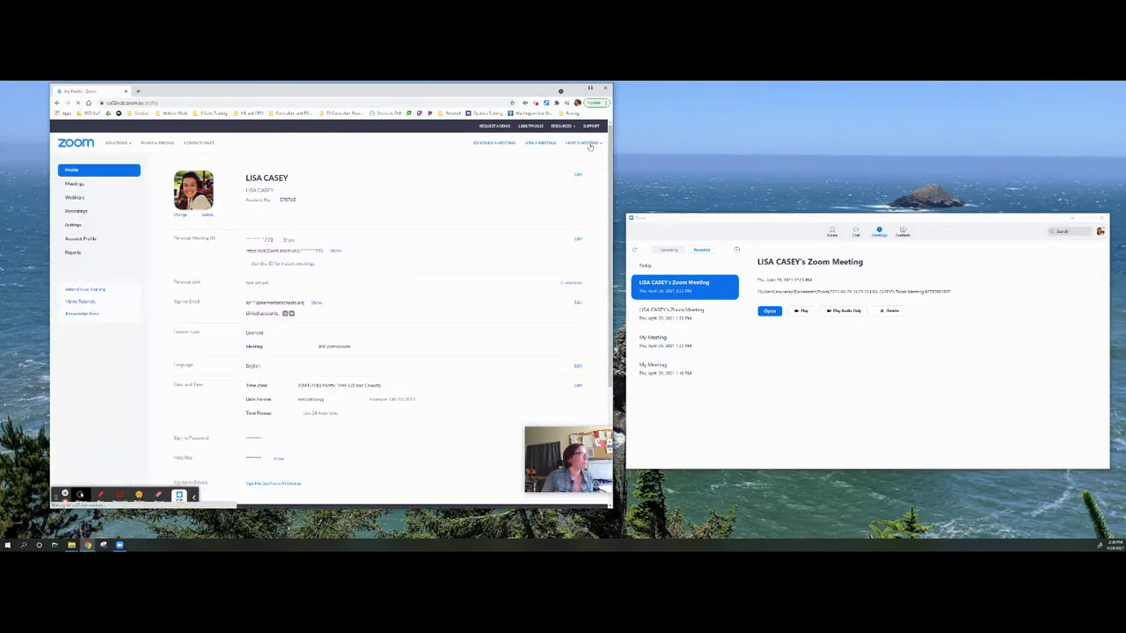
Step: Enable Cloud recording in the account's Recording settings, then view the scheduled Meetings list
left_click(74, 225)
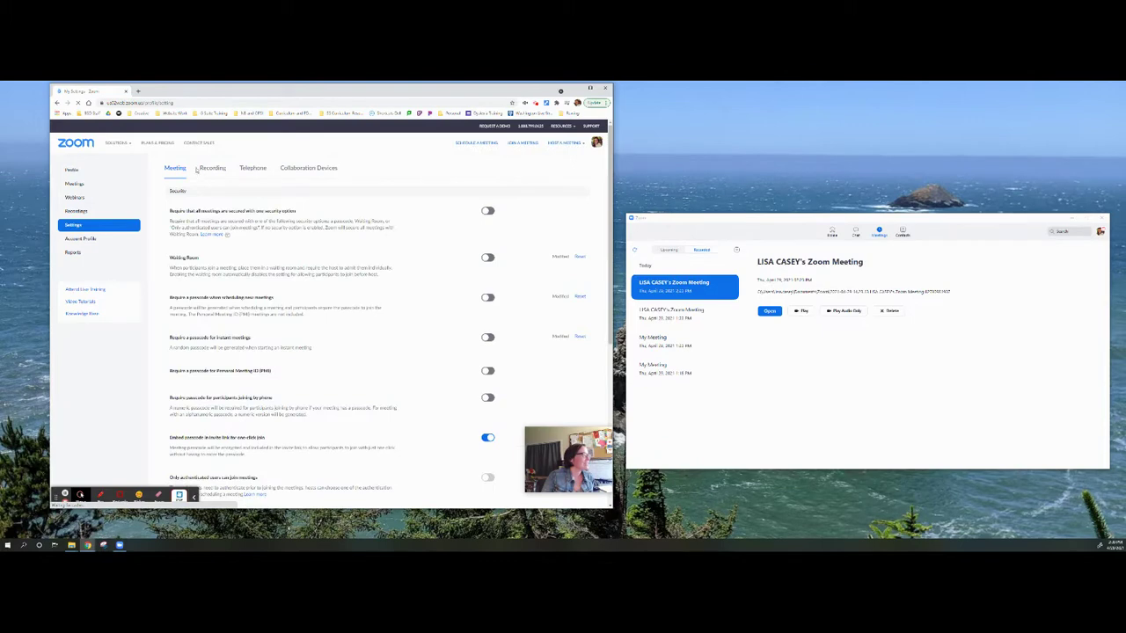
left_click(212, 168)
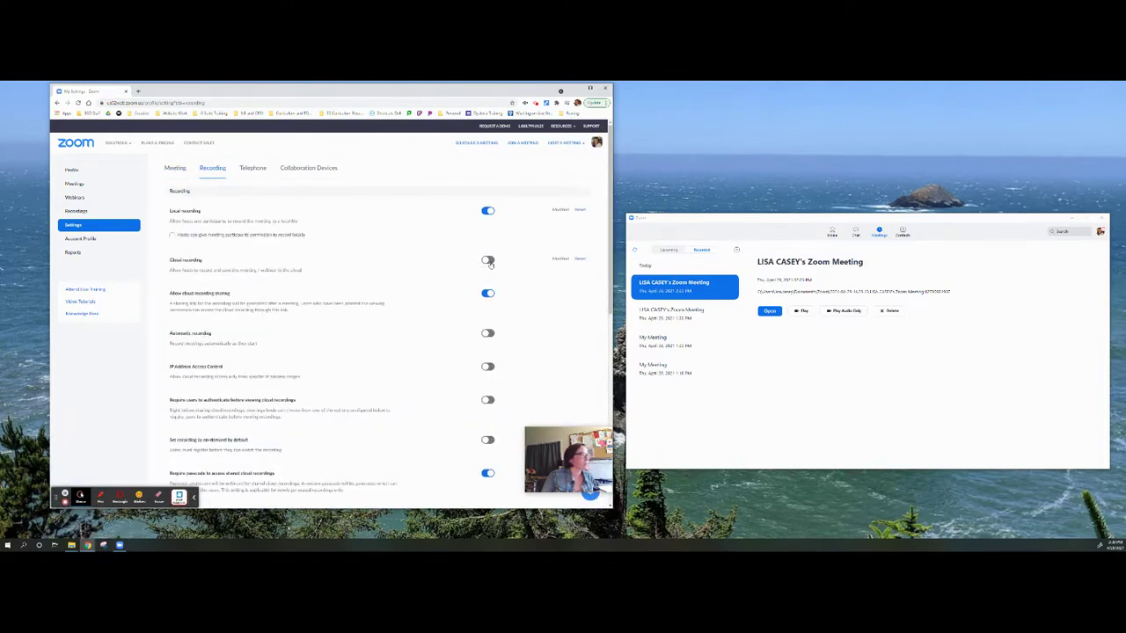
left_click(487, 260)
left_click(380, 343)
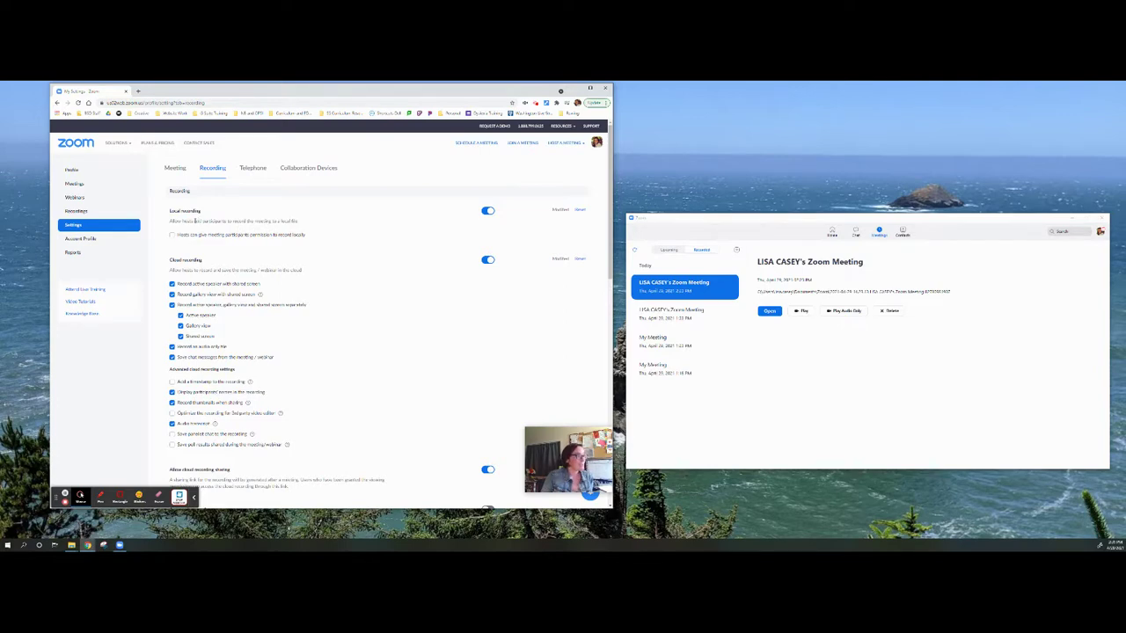
left_click(74, 183)
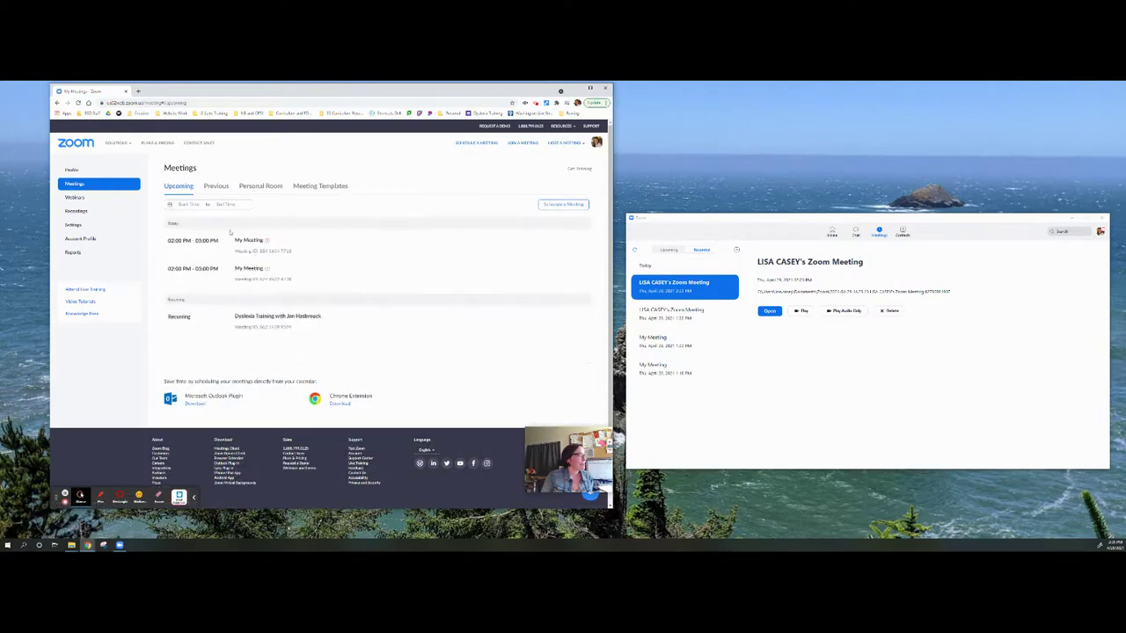
Step: Edit My Meeting to record automatically on the local computer and save the change
mouse_move(235, 251)
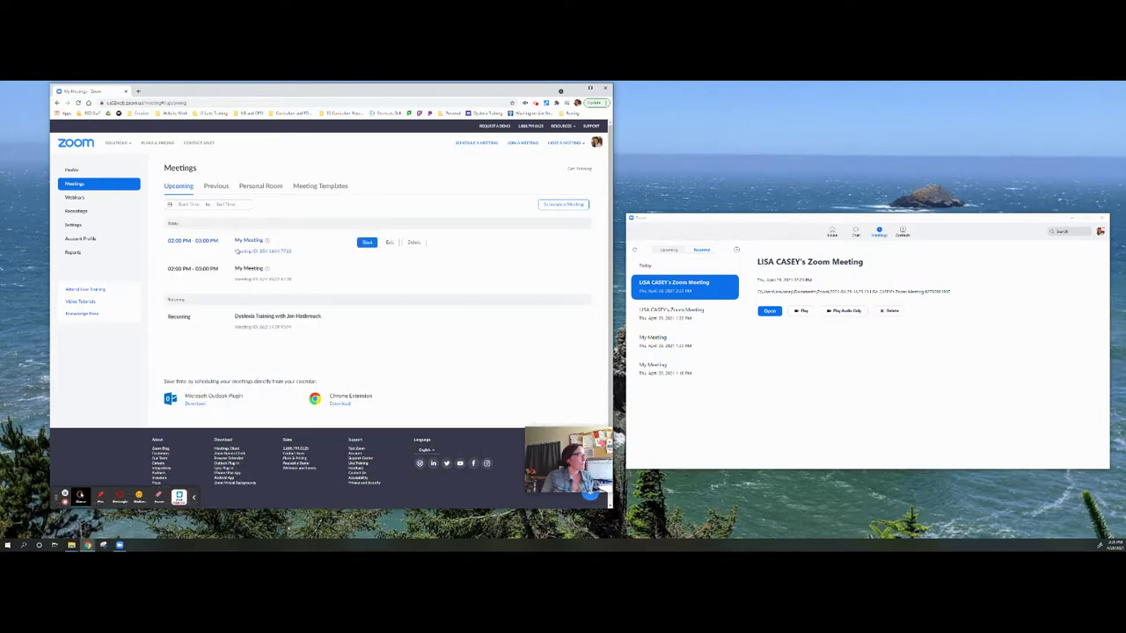
left_click(391, 243)
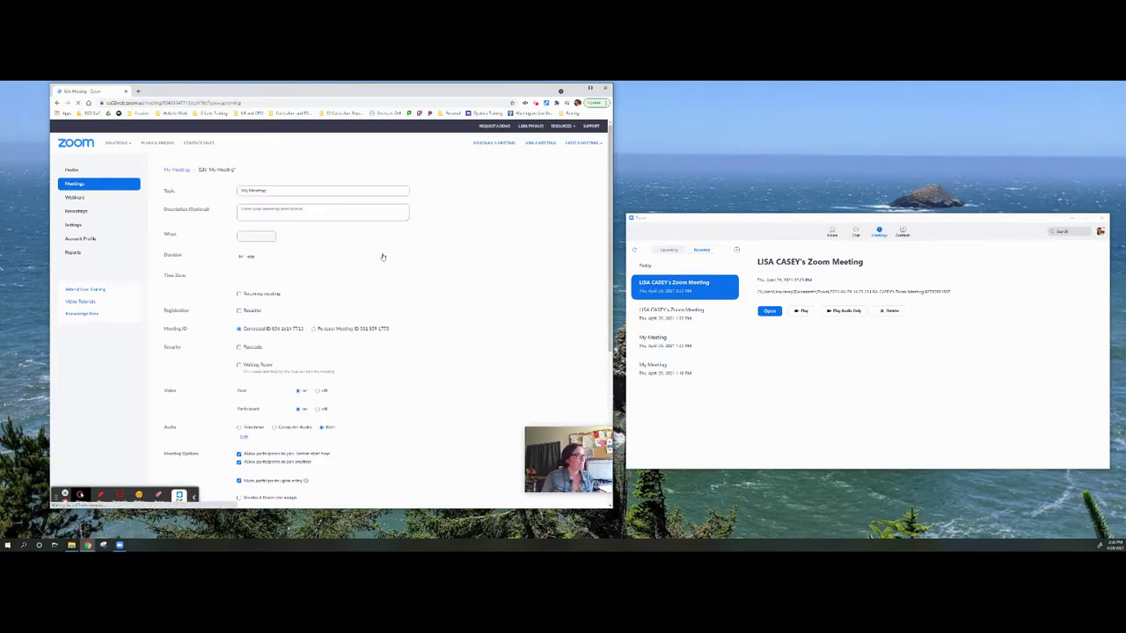
scroll(348, 420, "down", 4)
scroll(308, 413, "up", 3)
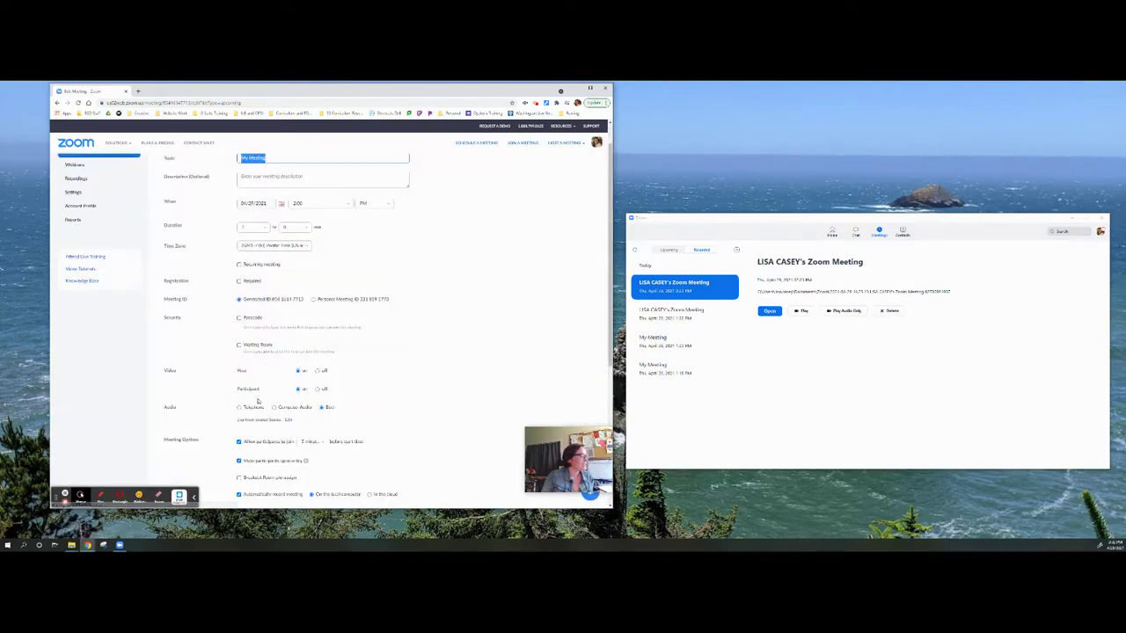
scroll(256, 401, "down", 3)
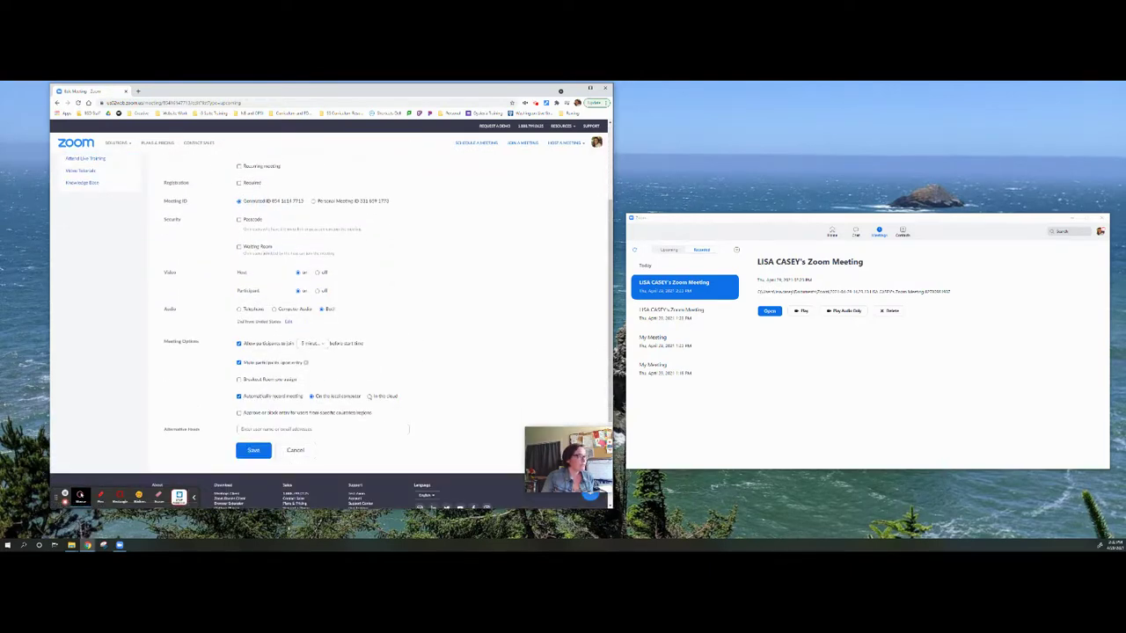
left_click(370, 396)
left_click(339, 397)
left_click(252, 452)
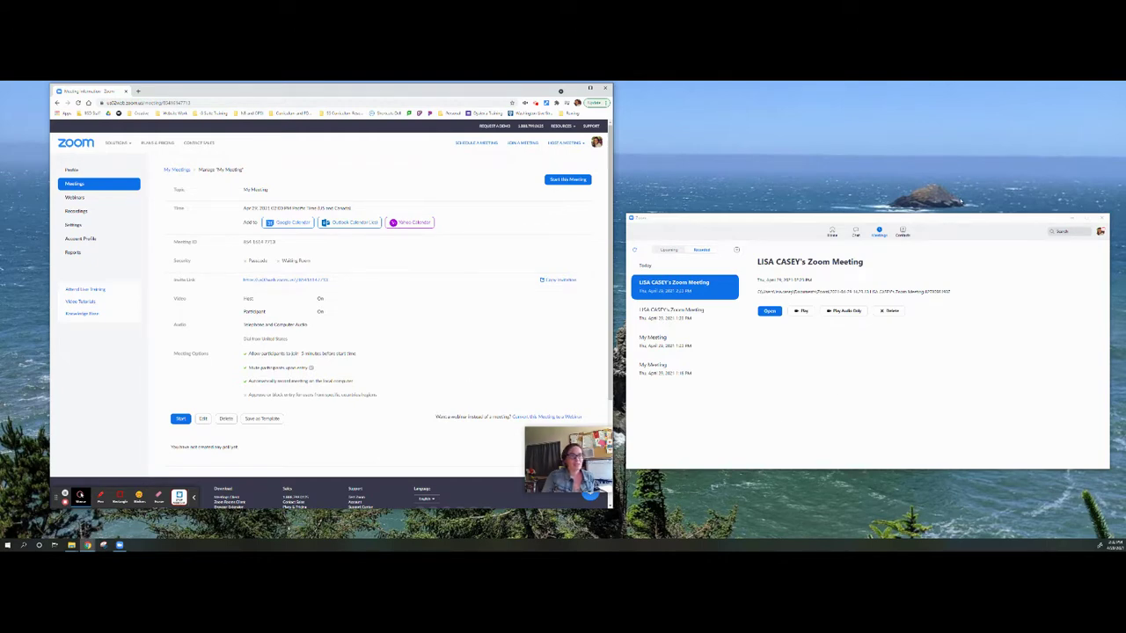
Step: Start a new instant meeting from the Zoom app's Home screen
left_click_drag(950, 223, 900, 124)
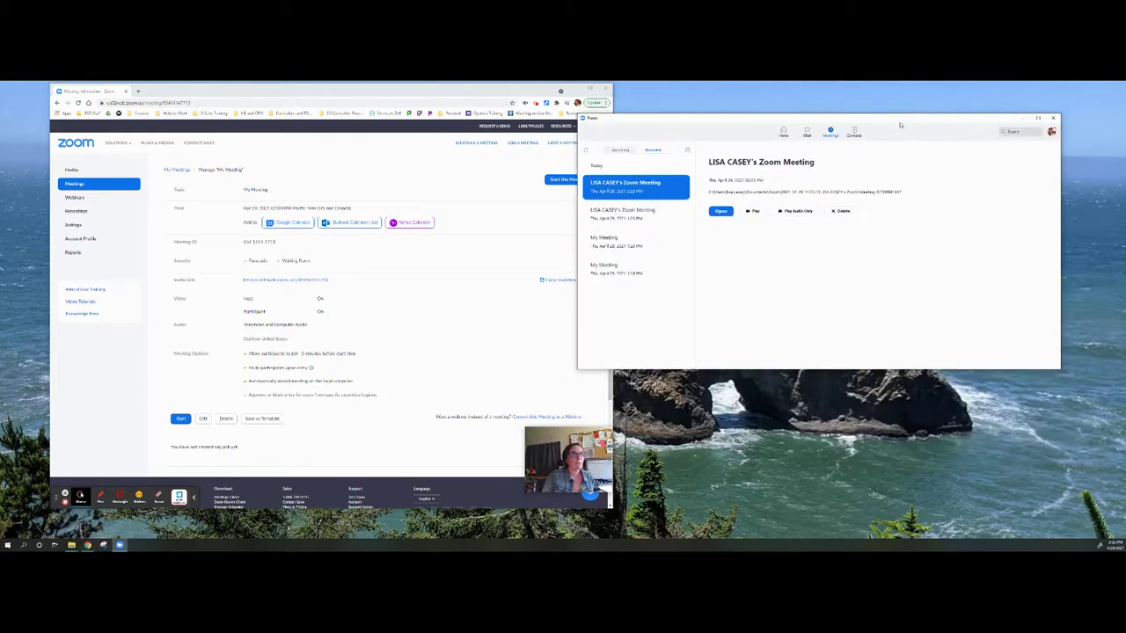
left_click(783, 133)
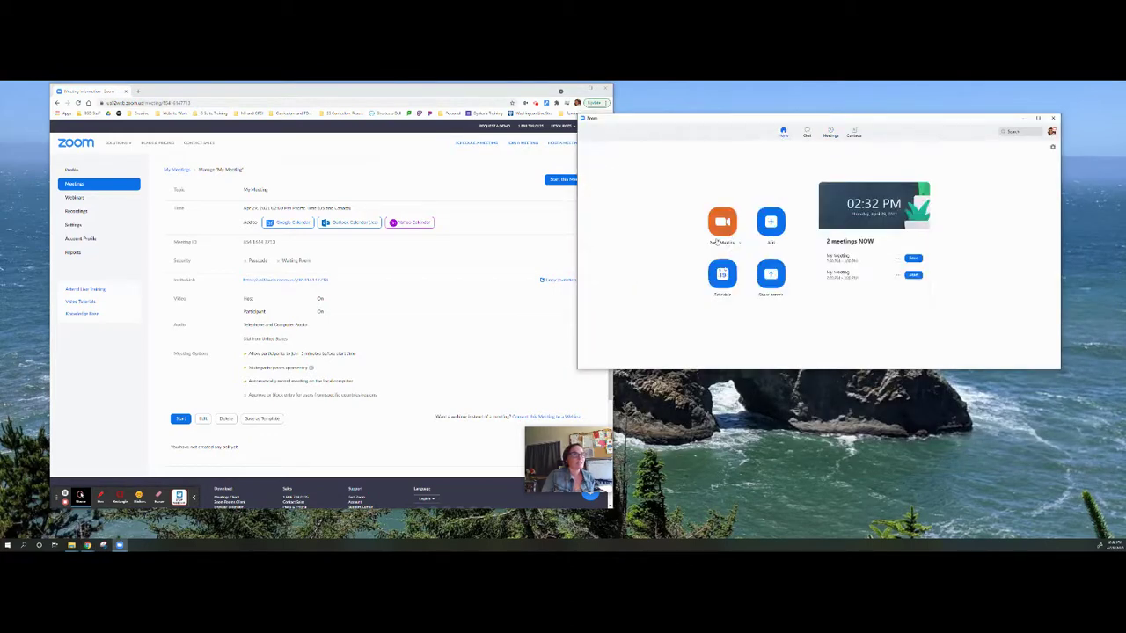
left_click(718, 239)
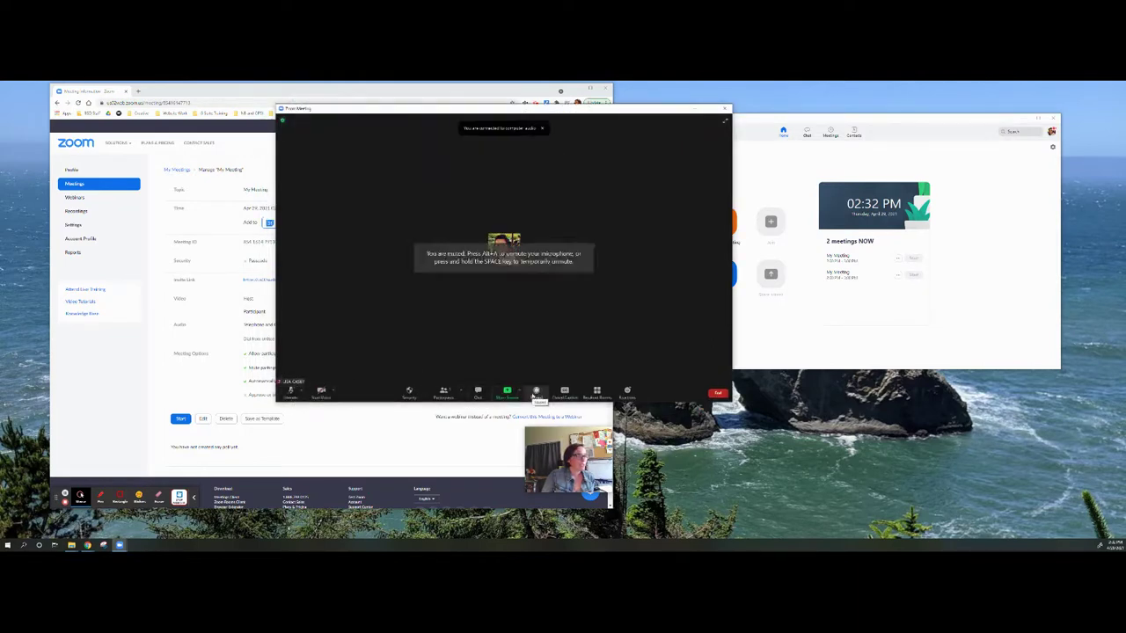
Step: Record to this computer with the microphone unmuted, then stop recording and show the end-meeting options
left_click(535, 393)
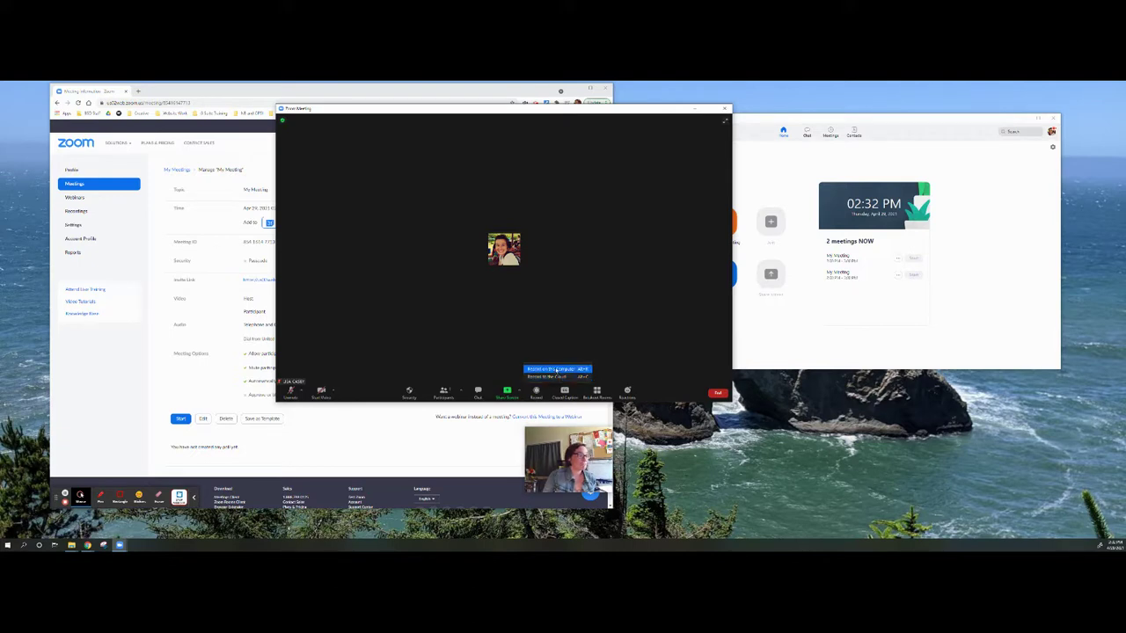
left_click(556, 370)
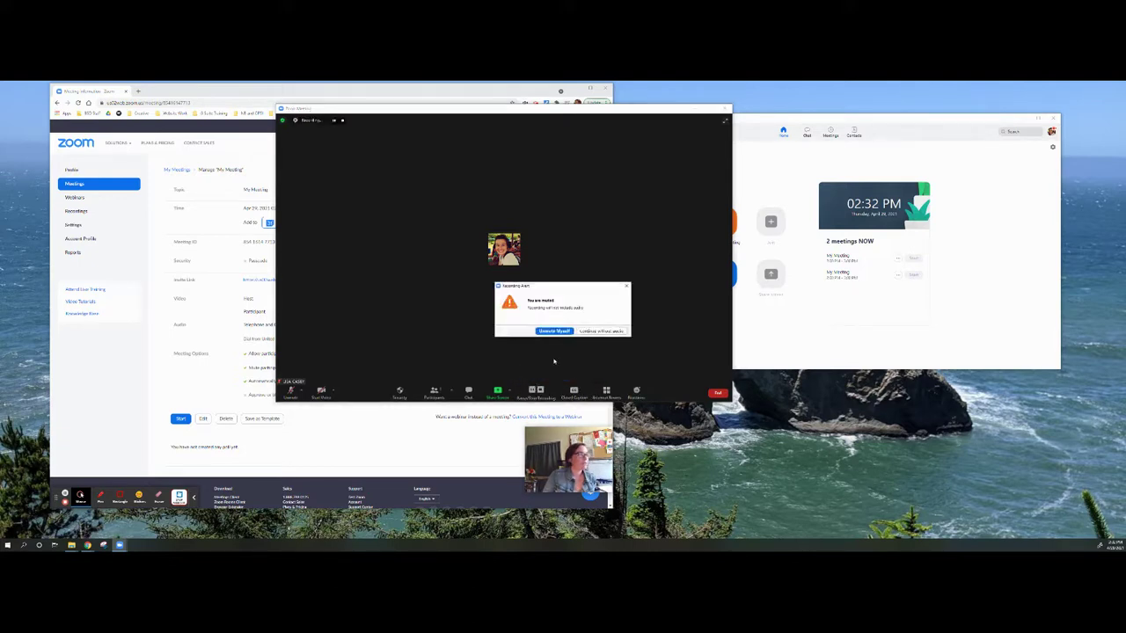
left_click(552, 332)
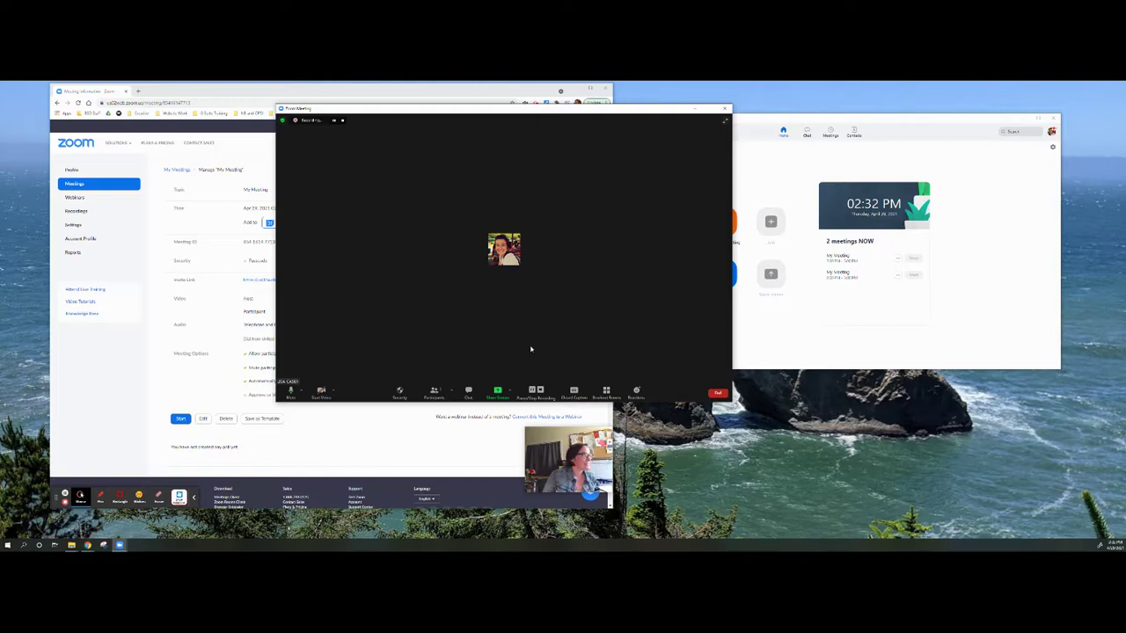
left_click(540, 390)
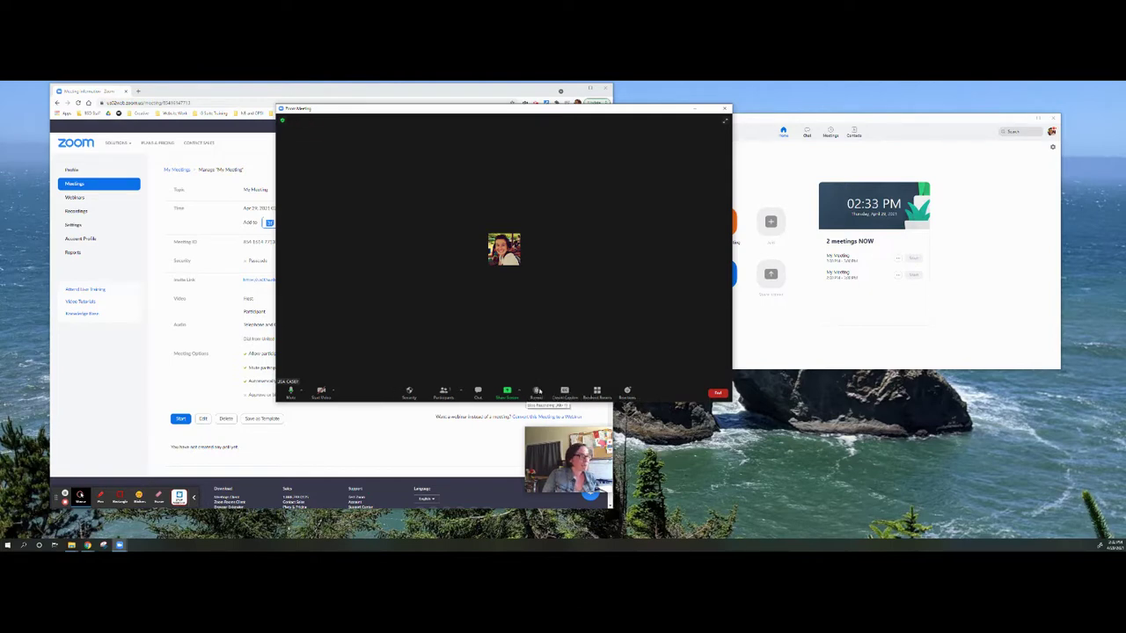
left_click(718, 392)
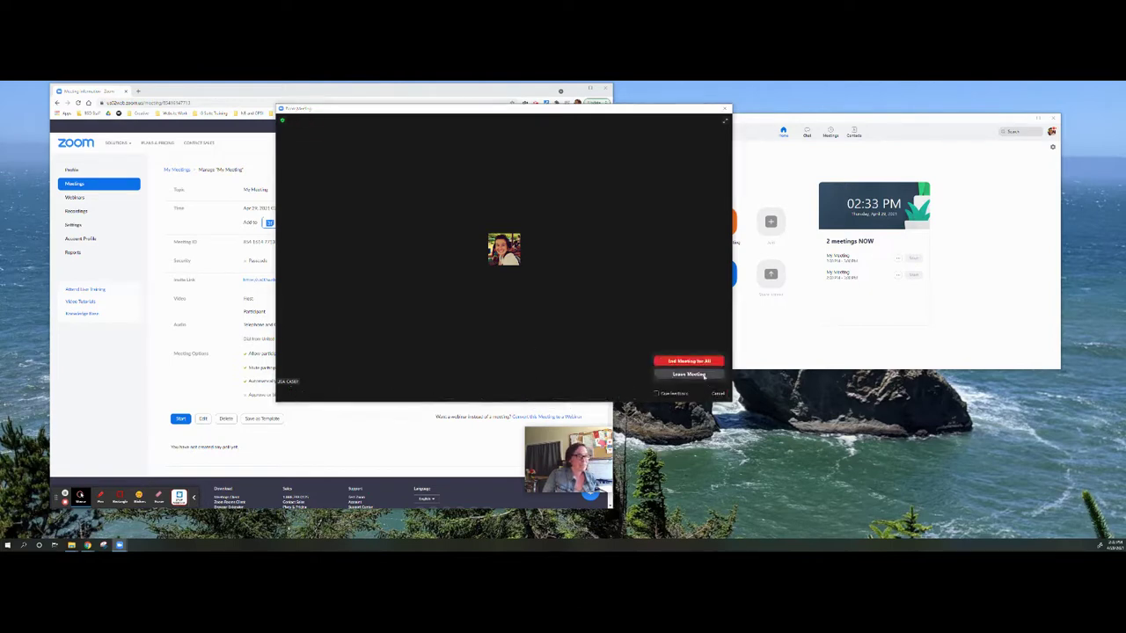
Step: Leave the meeting and play zoom_0 from the newest 2021-04-28 folder in Documents/Zoom
left_click(699, 363)
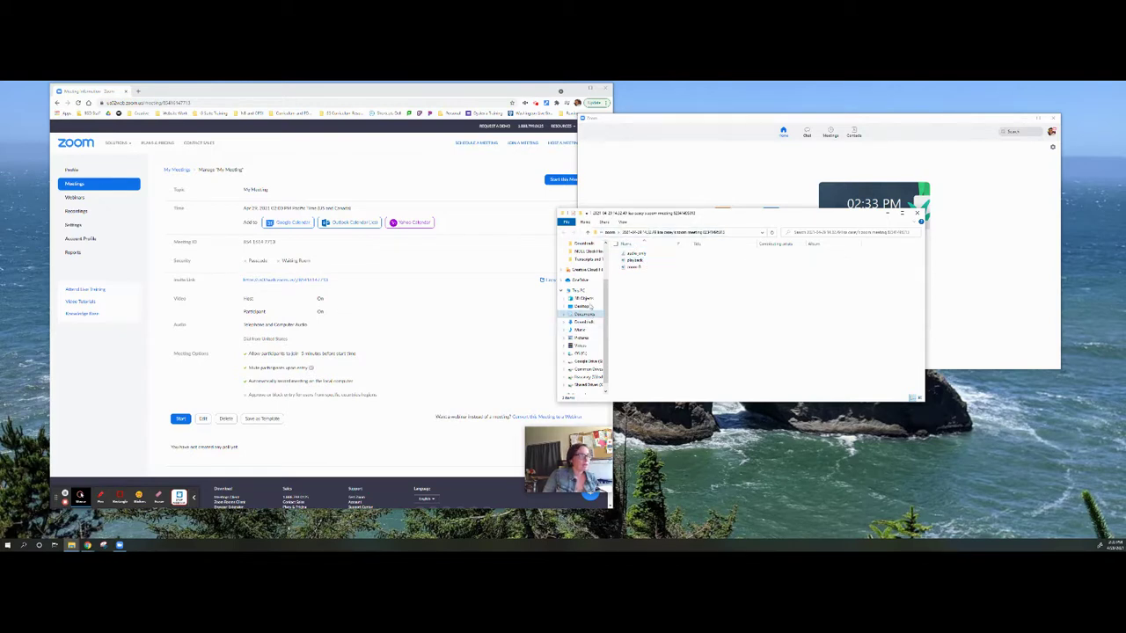
scroll(589, 286, "down", 1)
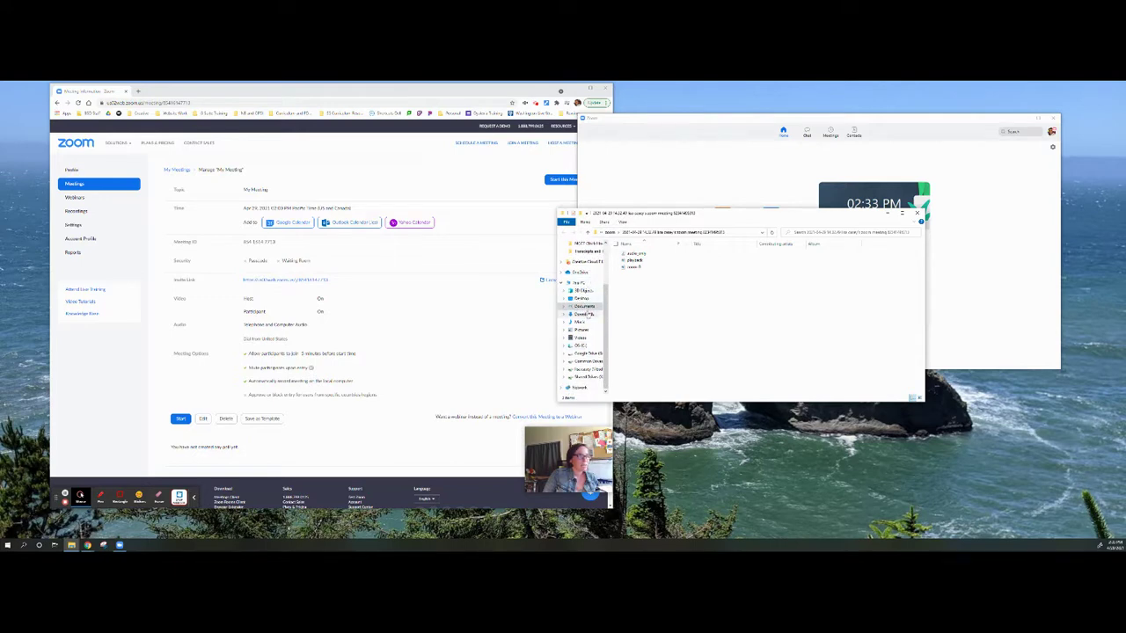
left_click(588, 309)
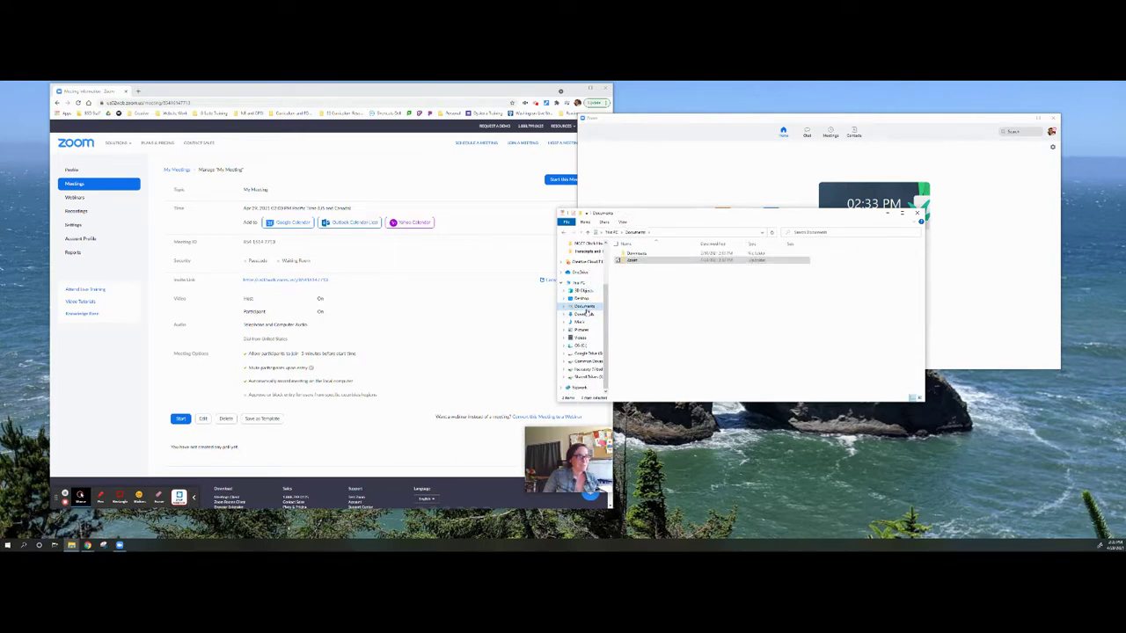
double_click(647, 262)
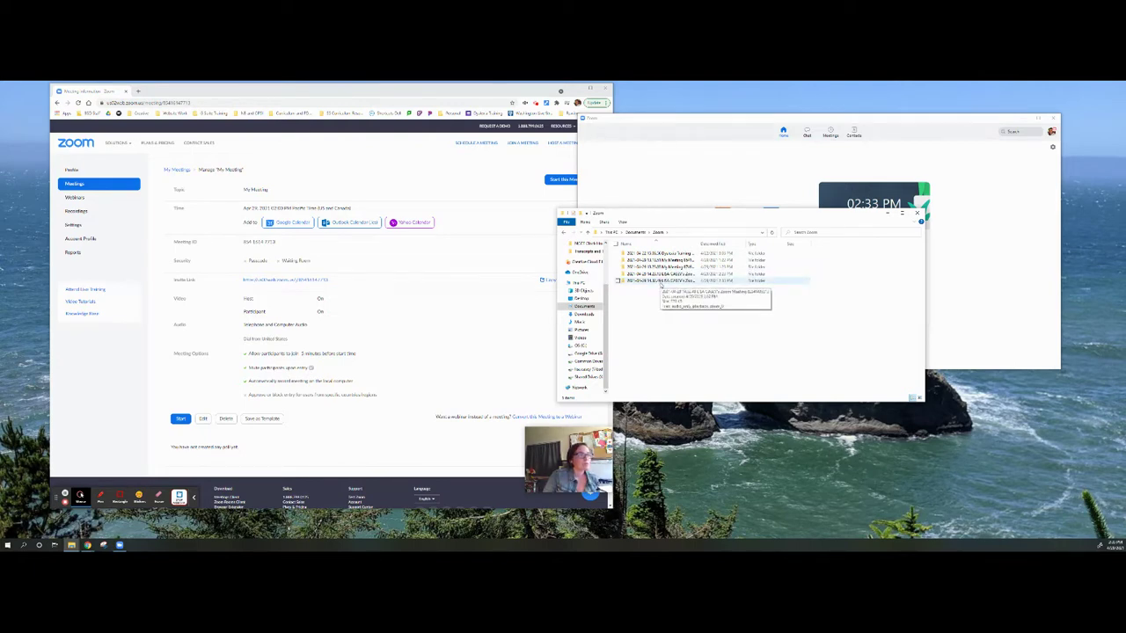
double_click(661, 282)
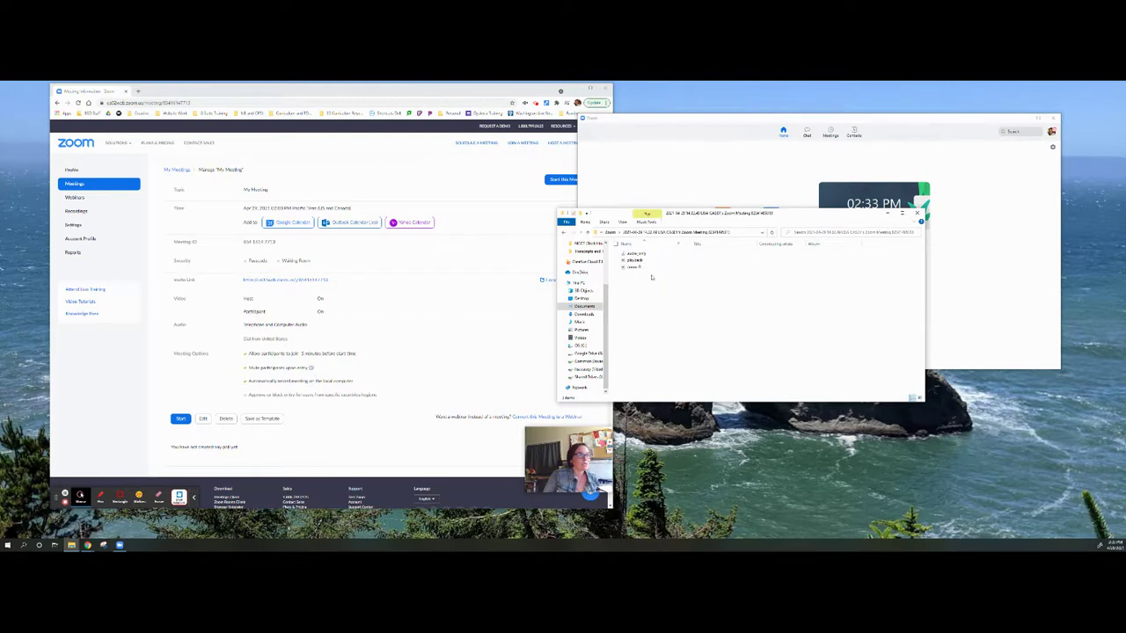
double_click(654, 266)
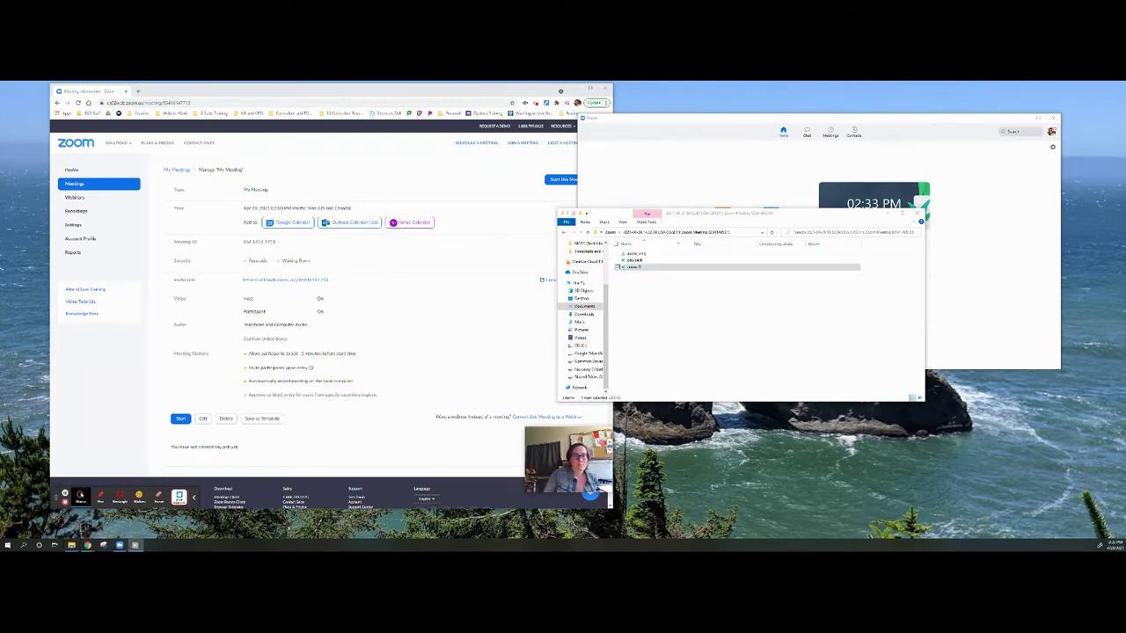
left_click_drag(862, 244, 546, 244)
Step: Pause and resume the zoom_0 video, then close the media player
mouse_move(526, 357)
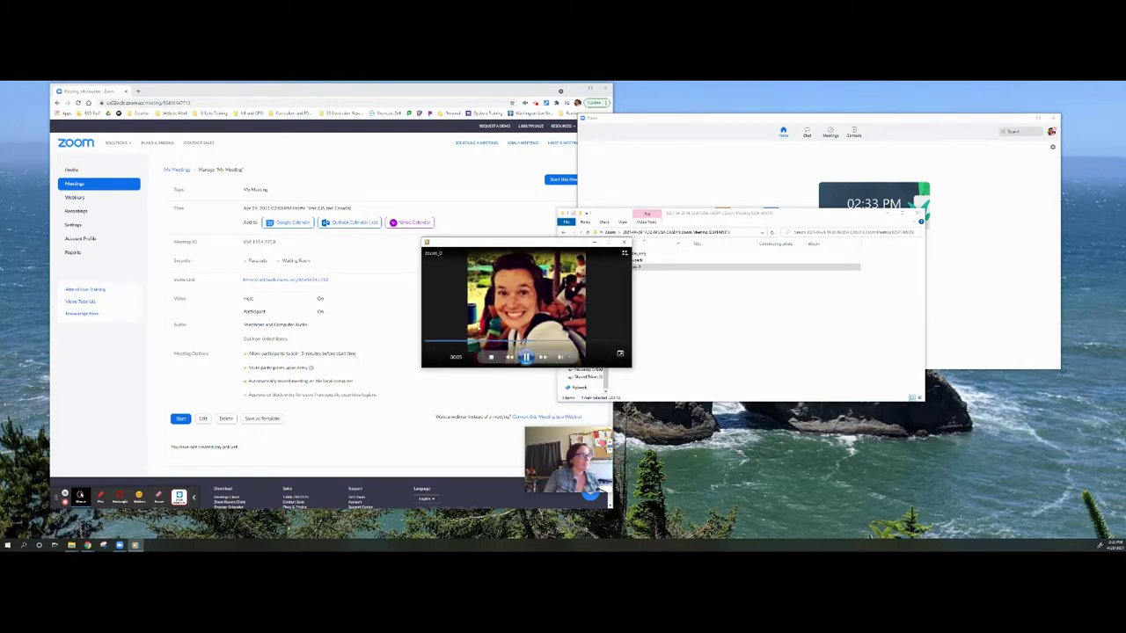
left_click(526, 357)
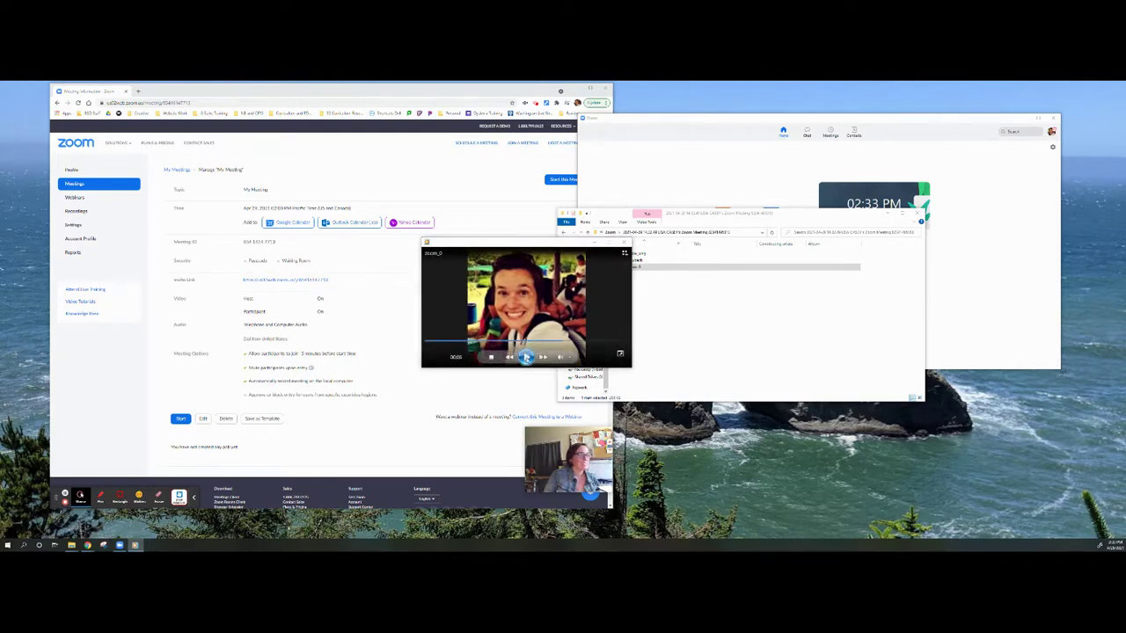
left_click(526, 357)
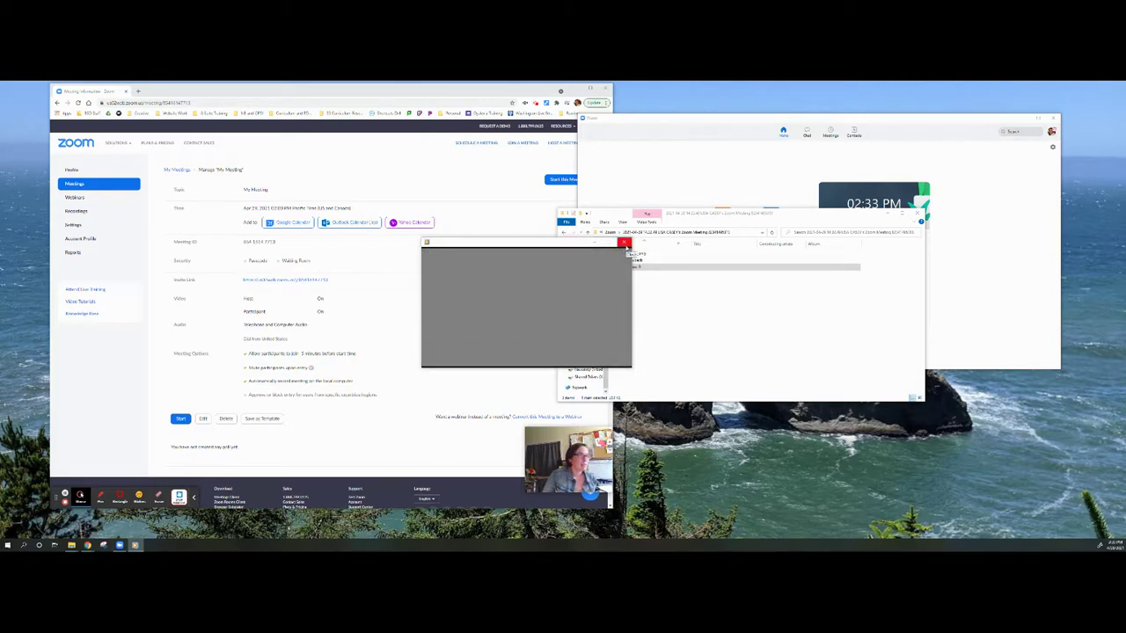
left_click(626, 247)
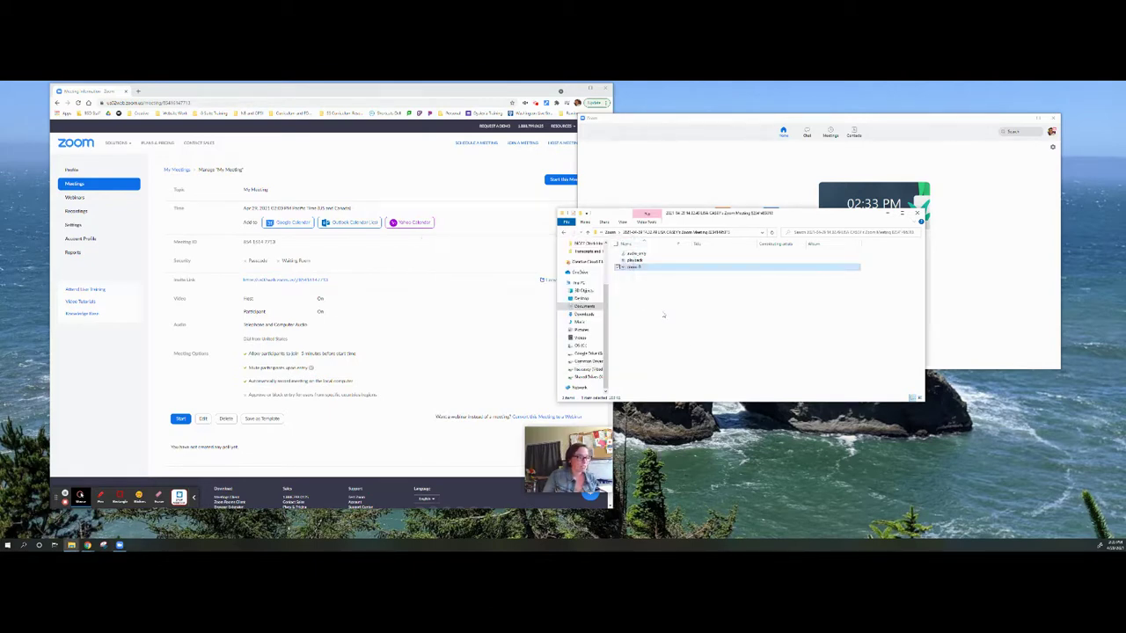